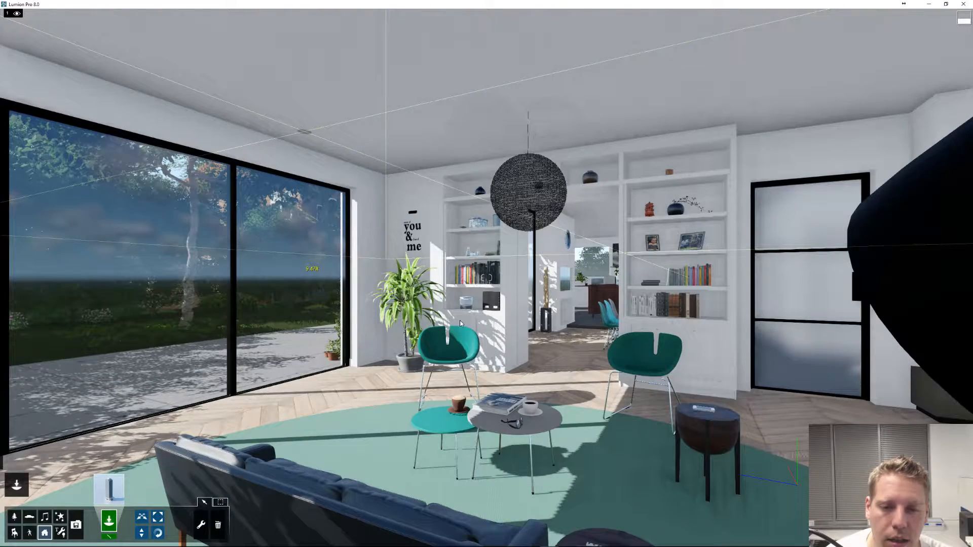
Step: Place a spotlight from the Lights and Utilities library into the living room
{"action": "left_click", "coordinate": [59, 533]}
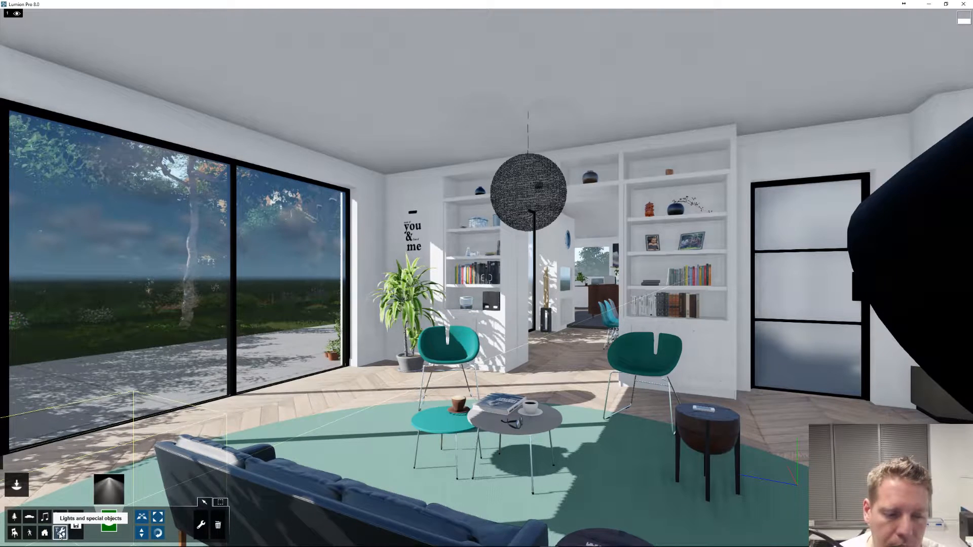
{"action": "left_click", "coordinate": [114, 494]}
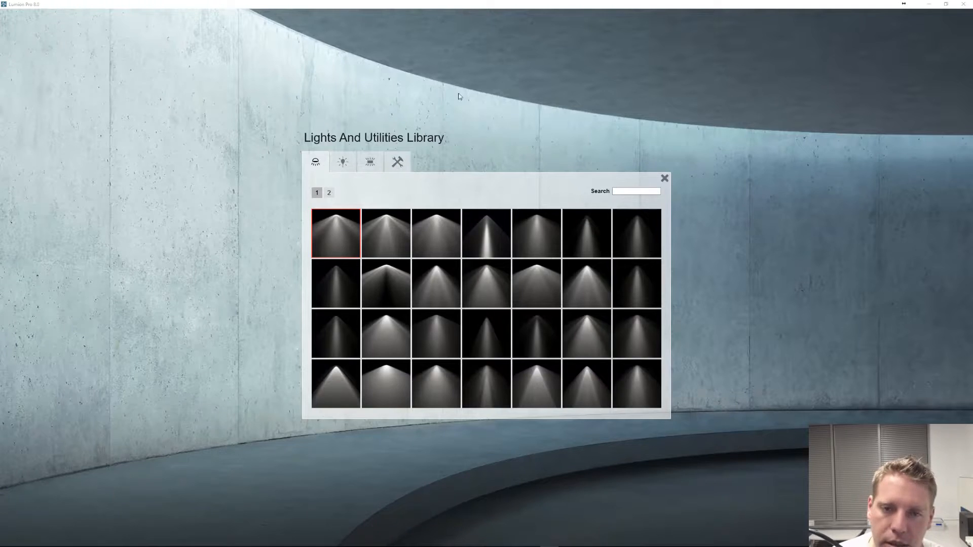
{"action": "left_click", "coordinate": [663, 180]}
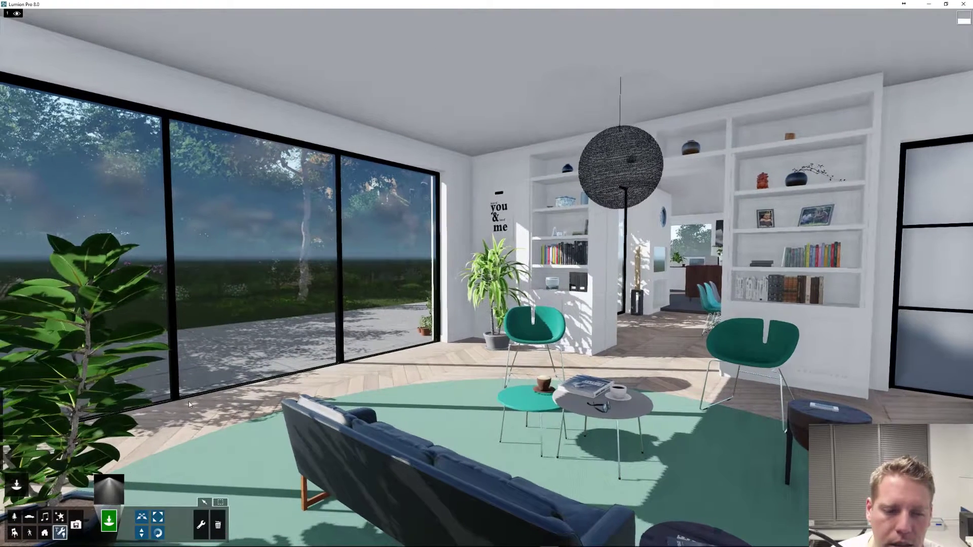
{"action": "left_click", "coordinate": [189, 405]}
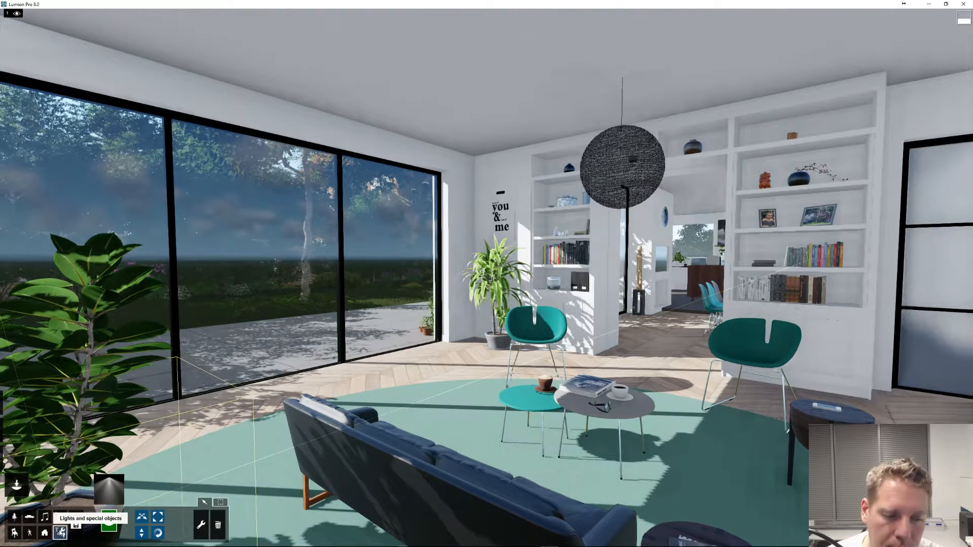
Step: Return to the library and show the Utilities set with Grid, Measure and Text
{"action": "key", "text": "s"}
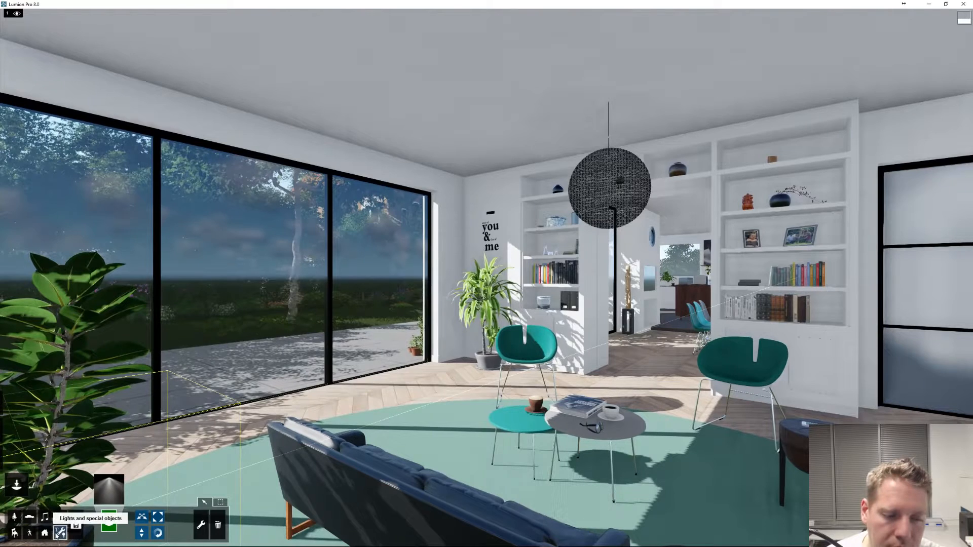
{"action": "left_click", "coordinate": [114, 489]}
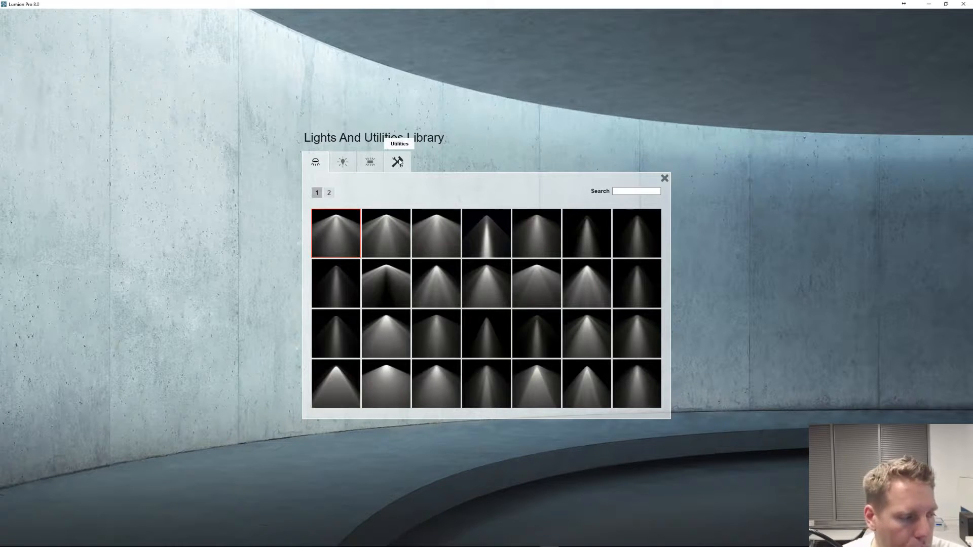
{"action": "left_click", "coordinate": [398, 162]}
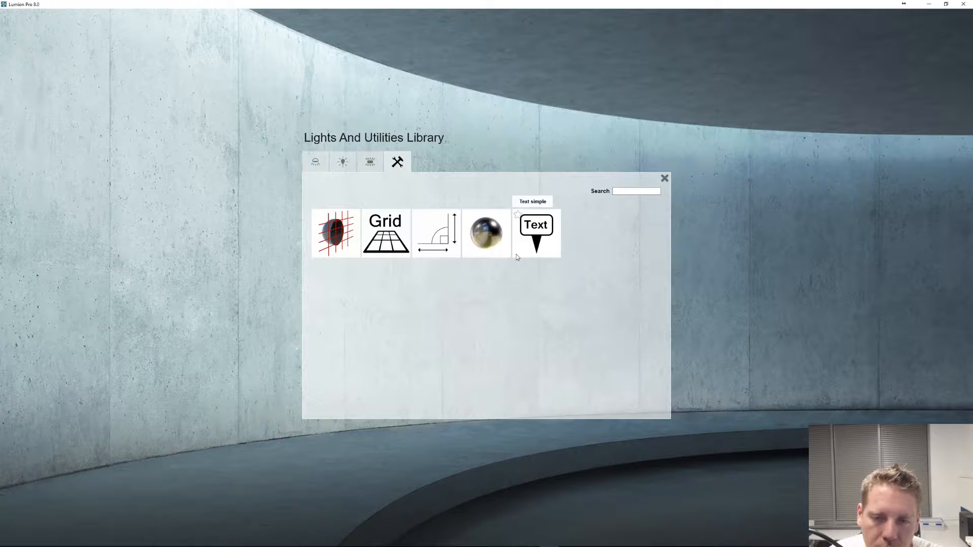
Step: Place a Measure object on the living-room floor near the chair
{"action": "left_click", "coordinate": [435, 245]}
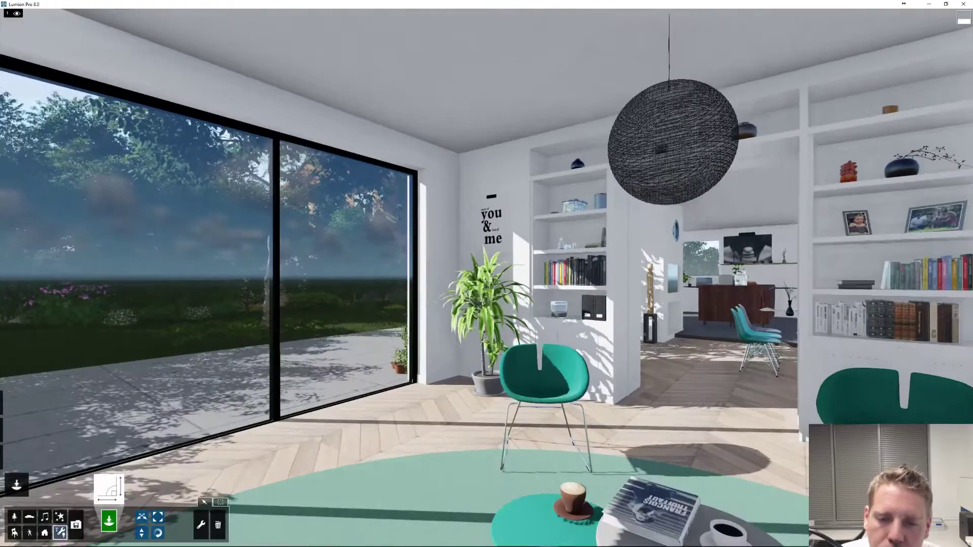
{"action": "right_click_drag", "start_coordinate": [436, 245], "coordinate": [532, 245]}
{"action": "key", "text": "w"}
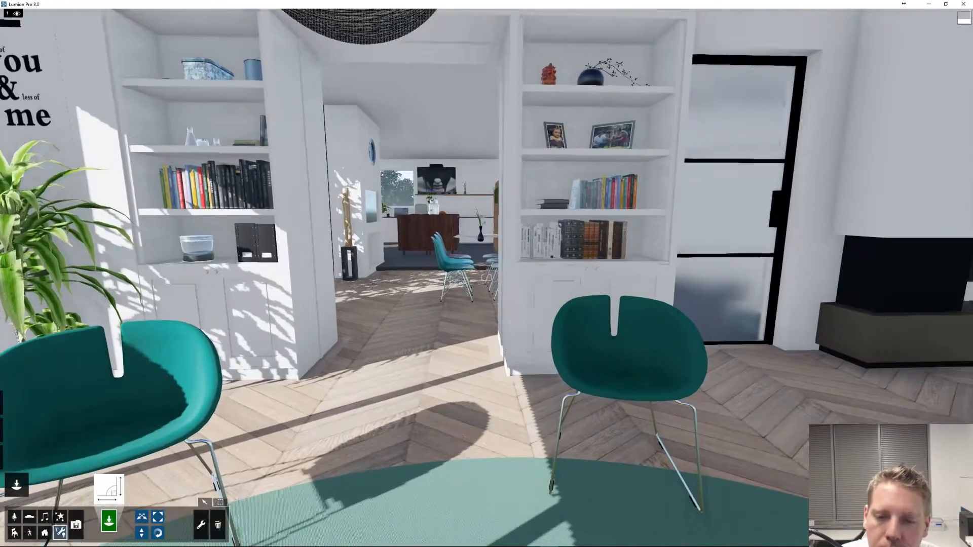
{"action": "key", "text": "s"}
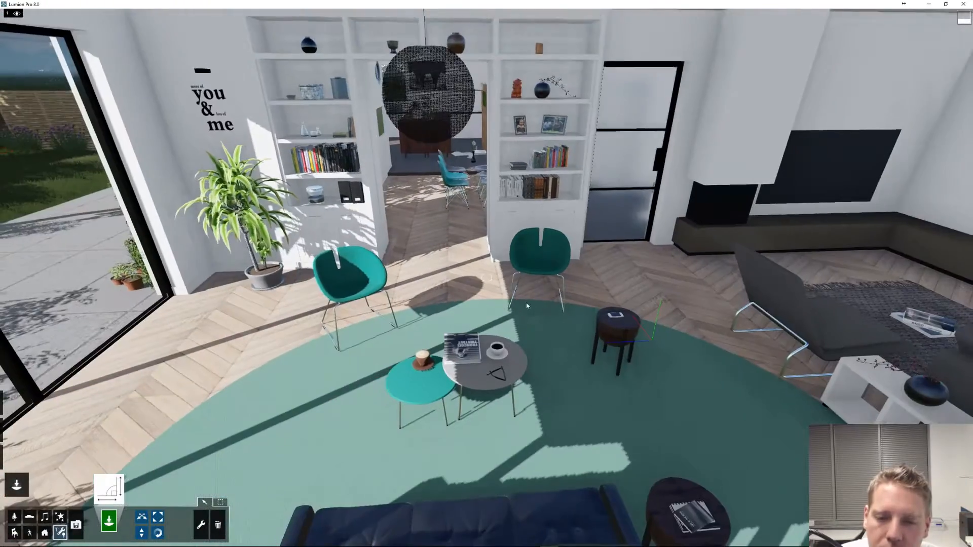
{"action": "left_click", "coordinate": [534, 311]}
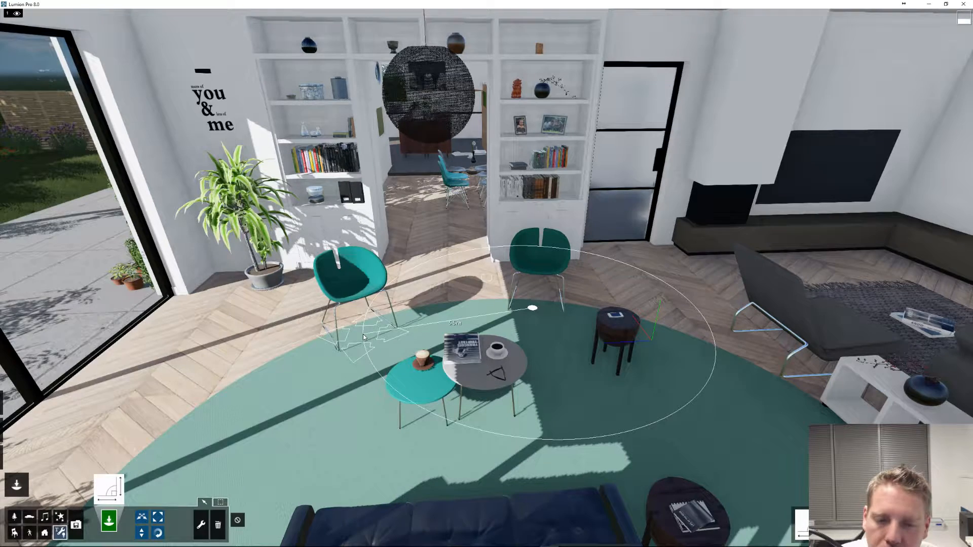
{"action": "left_click", "coordinate": [363, 338]}
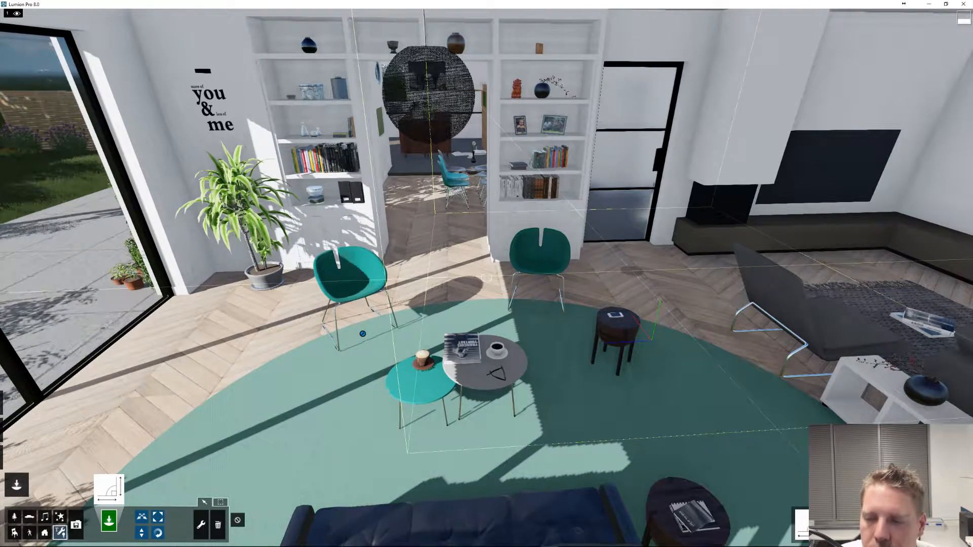
Step: Fly out to the terrace and fix a measure point at the glass wall corner
{"action": "right_click_drag", "start_coordinate": [632, 270], "coordinate": [284, 367]}
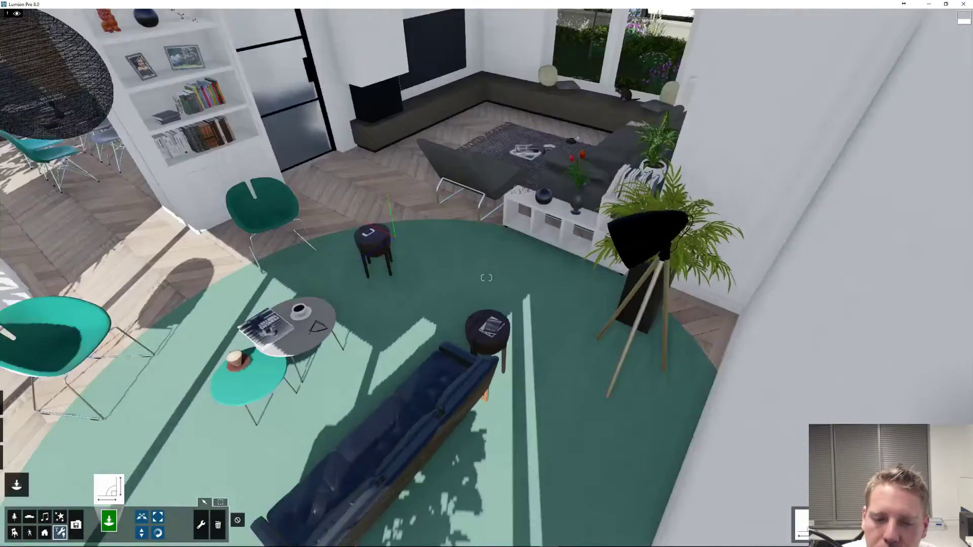
{"action": "right_click_drag", "start_coordinate": [284, 367], "coordinate": [487, 277]}
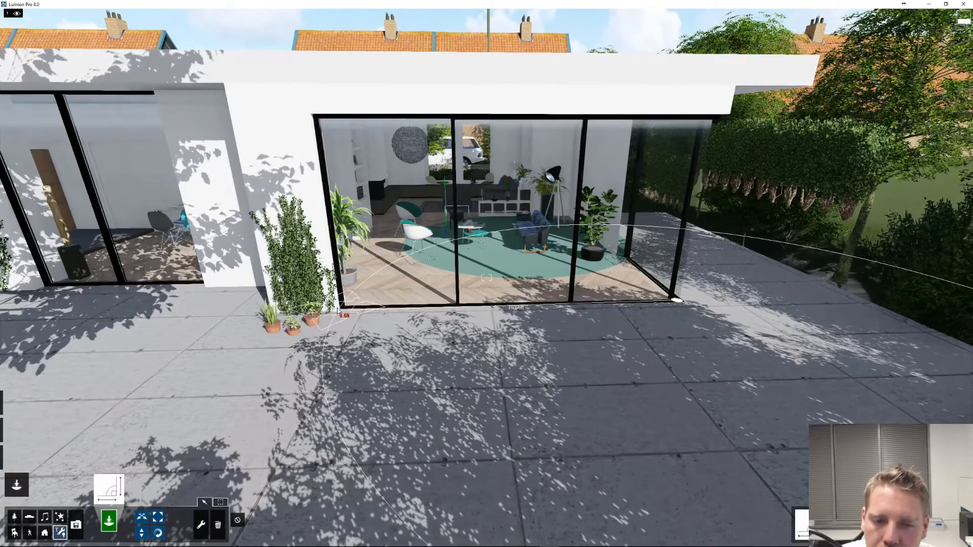
{"action": "left_click", "coordinate": [676, 300]}
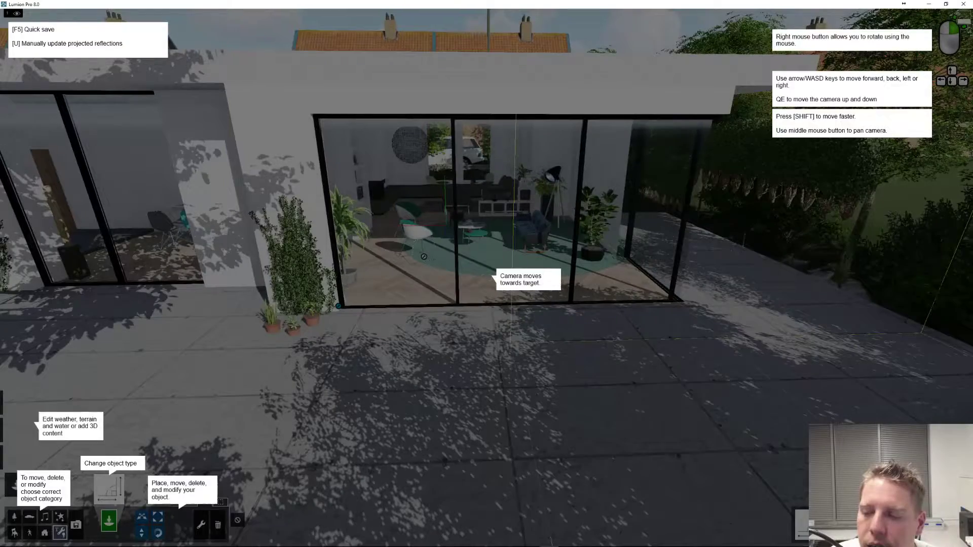
Step: Switch measurements to metric units in the Settings and confirm
{"action": "left_click", "coordinate": [950, 524]}
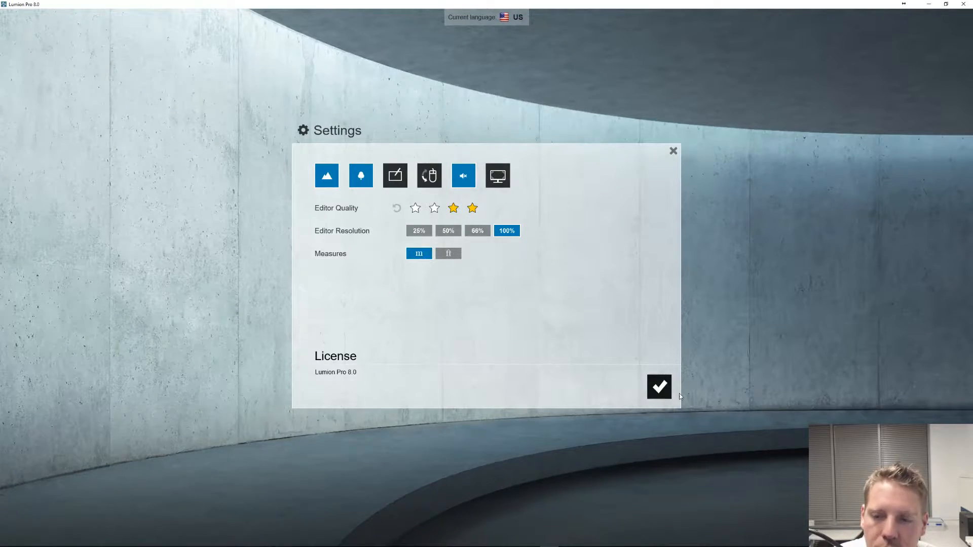
{"action": "left_click", "coordinate": [659, 388]}
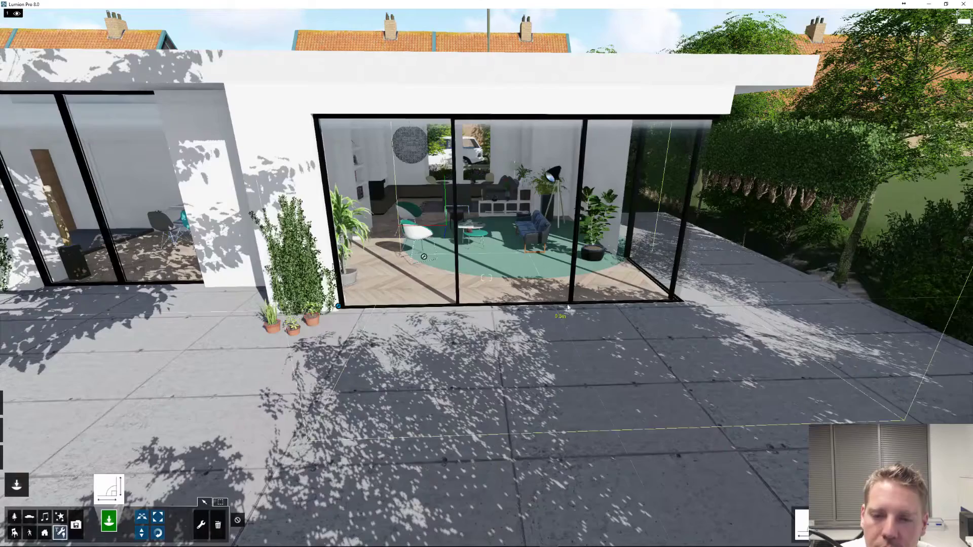
Step: Draw a measure line from the glass corner across the terrace paving
{"action": "left_click", "coordinate": [680, 302]}
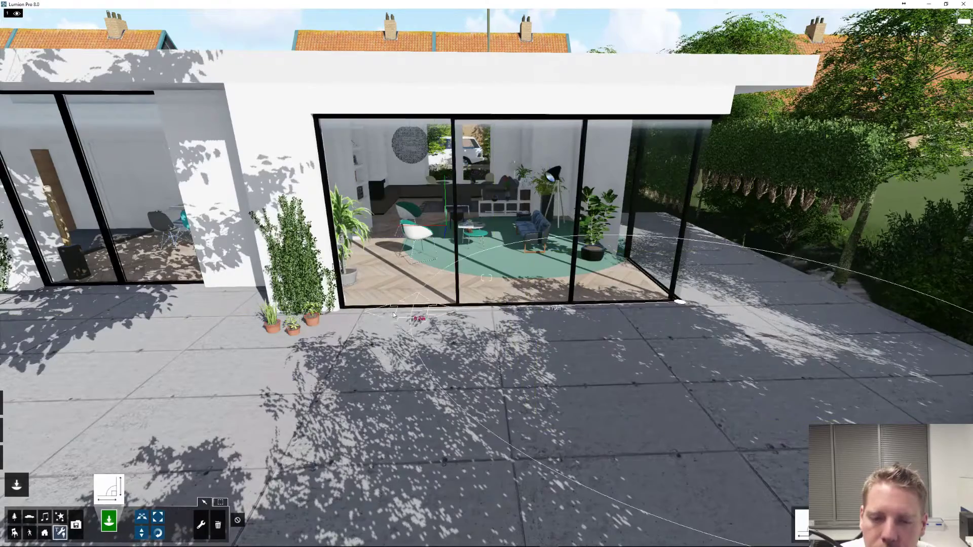
{"action": "left_click", "coordinate": [342, 310]}
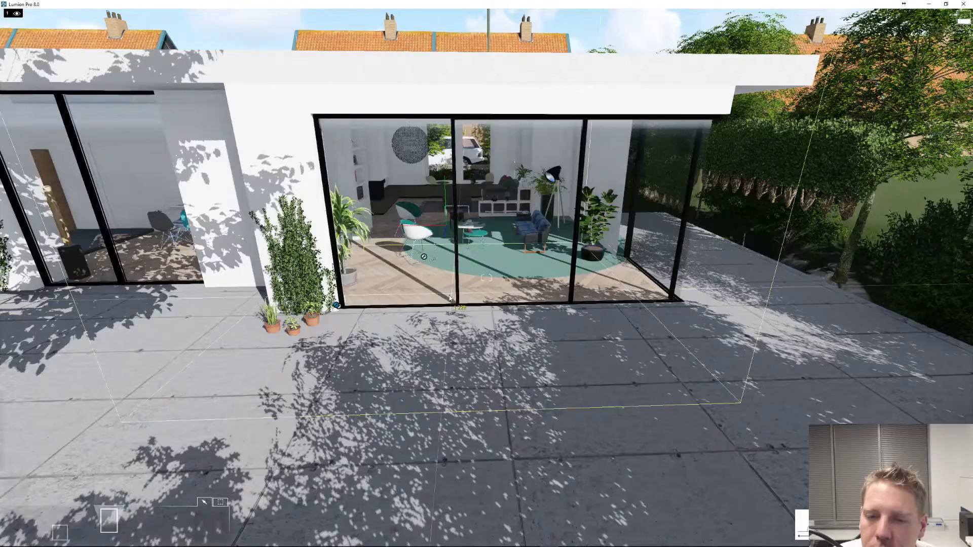
{"action": "key", "text": "w"}
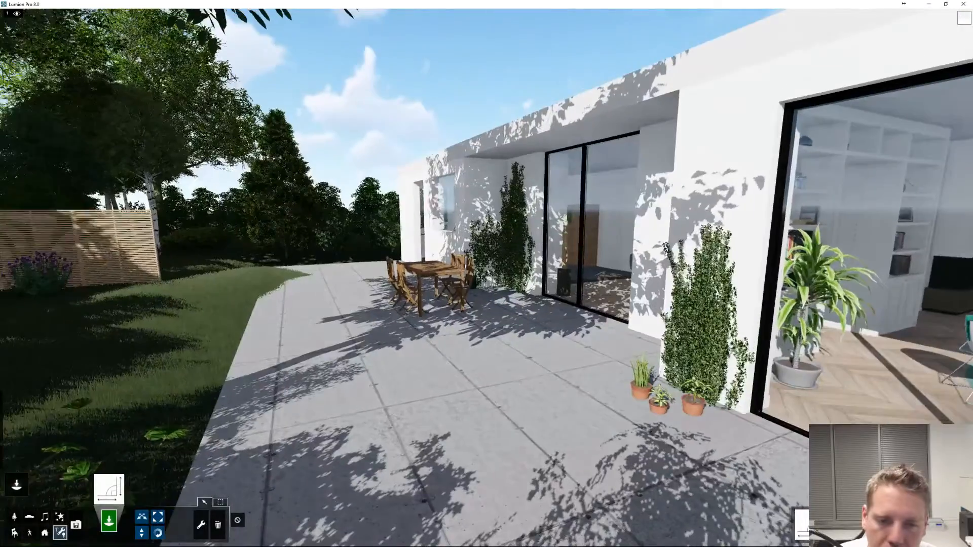
Step: Fly along the terrace to the right-hand glass window and the plants
{"action": "key", "text": "w"}
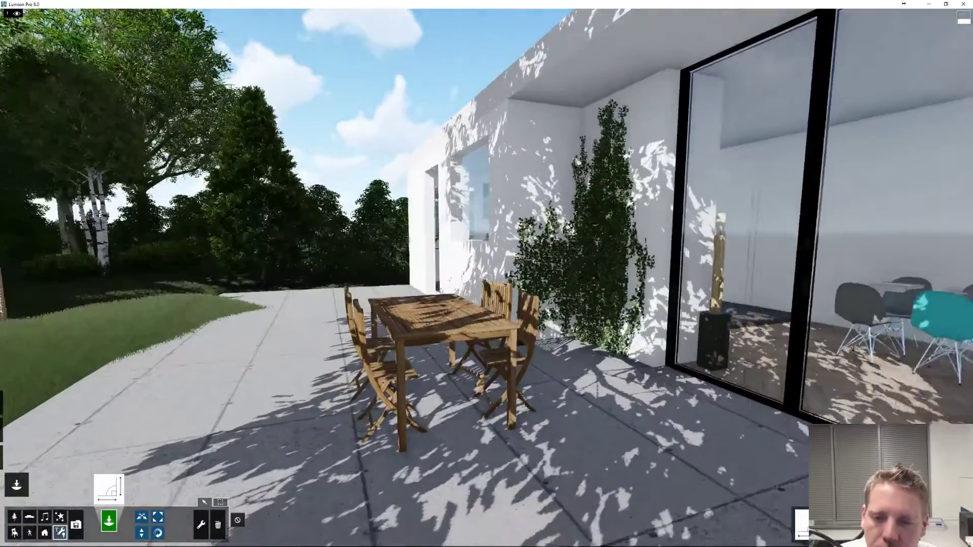
{"action": "right_click_drag", "start_coordinate": [757, 442], "coordinate": [836, 444]}
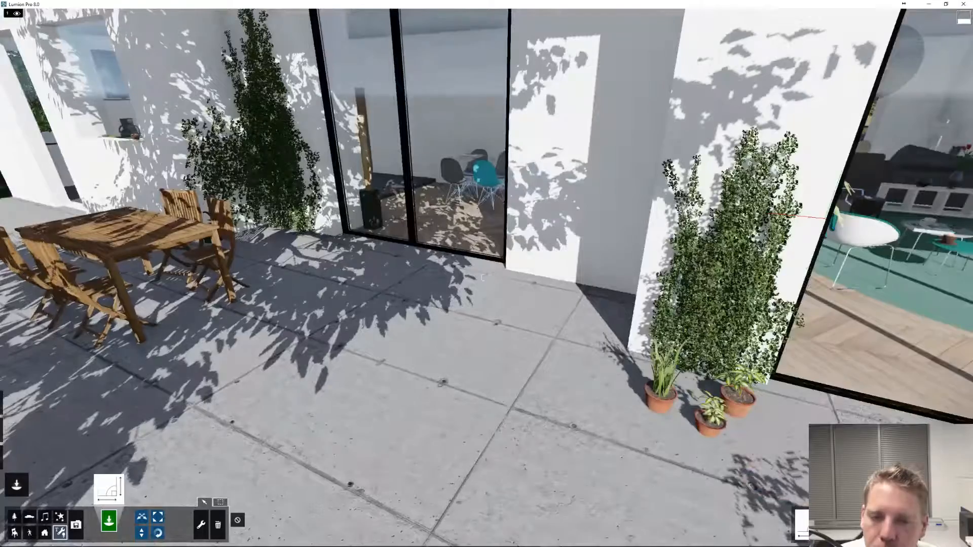
{"action": "mouse_move", "coordinate": [426, 295]}
{"action": "right_mouse_down"}
{"action": "mouse_move", "coordinate": [449, 295]}
{"action": "mouse_move", "coordinate": [297, 434]}
{"action": "right_mouse_up"}
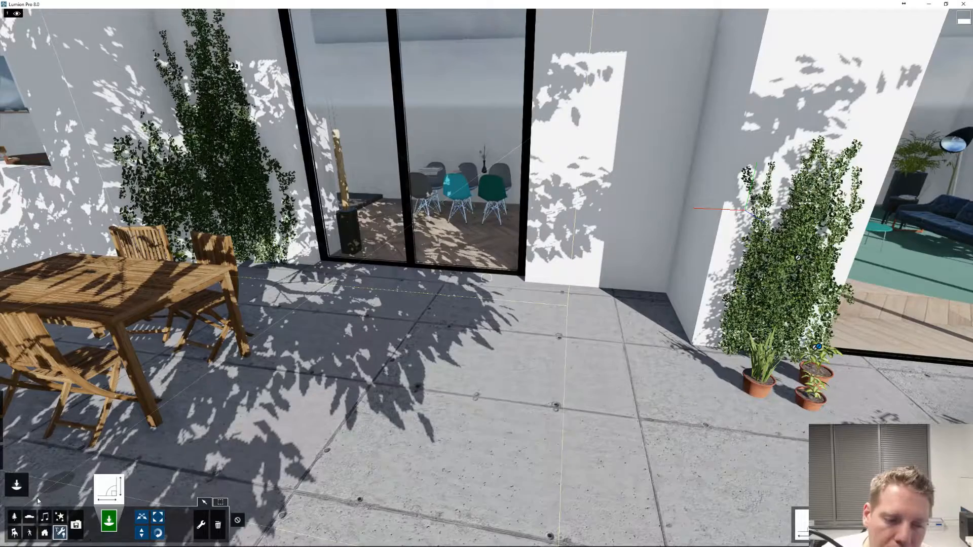
{"action": "key", "text": "s"}
{"action": "key", "text": "w"}
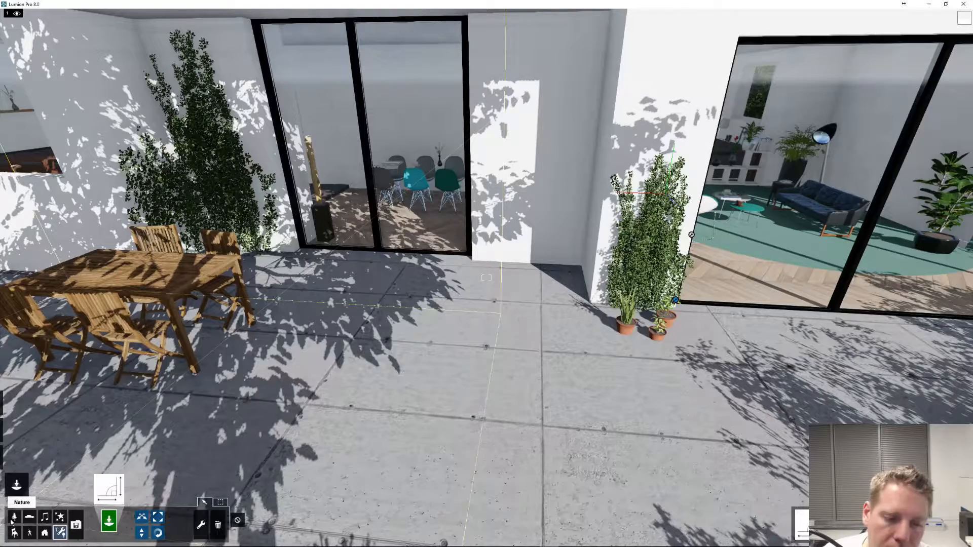
Step: Move the tall potted plant toward the terrace centre and circle around it to check
{"action": "mouse_move", "coordinate": [675, 299]}
{"action": "left_mouse_down"}
{"action": "mouse_move", "coordinate": [341, 365]}
{"action": "mouse_move", "coordinate": [645, 313]}
{"action": "left_mouse_up"}
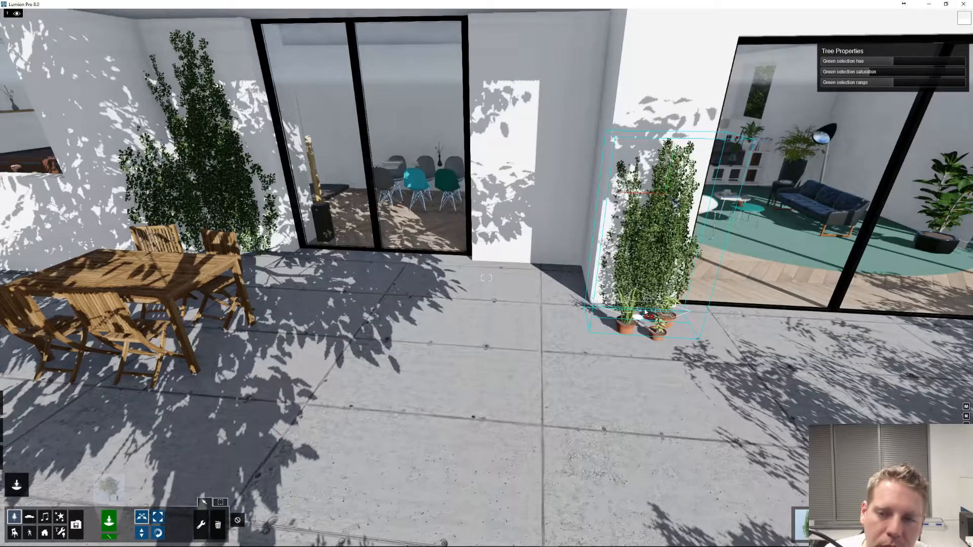
{"action": "right_click_drag", "start_coordinate": [486, 278], "coordinate": [252, 319]}
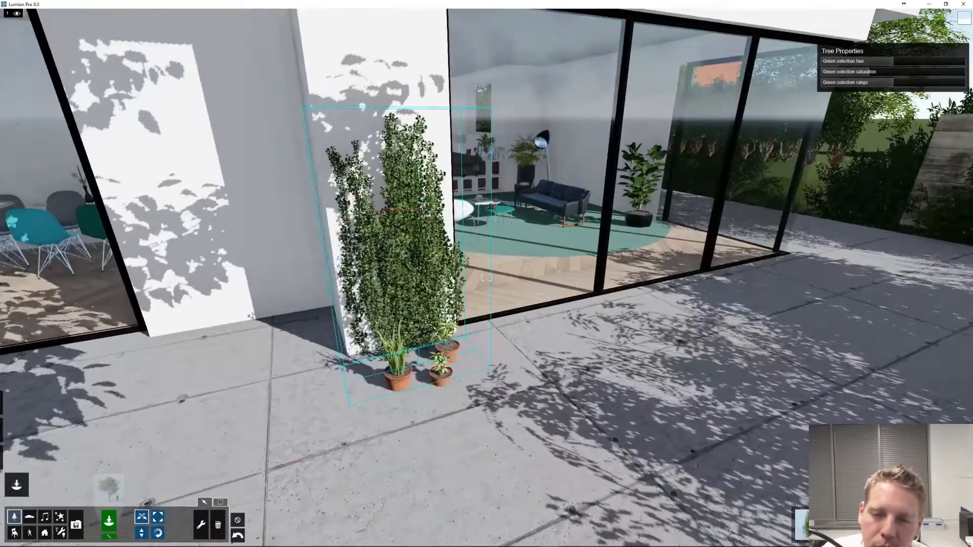
{"action": "key", "text": "a"}
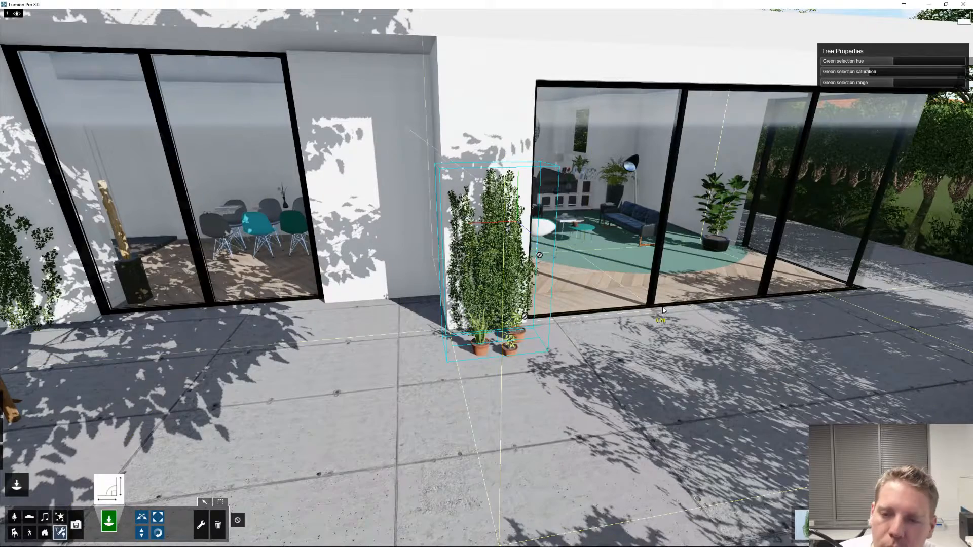
{"action": "mouse_move", "coordinate": [465, 326]}
{"action": "right_mouse_down"}
{"action": "mouse_move", "coordinate": [486, 278]}
{"action": "mouse_move", "coordinate": [644, 305]}
{"action": "right_mouse_up"}
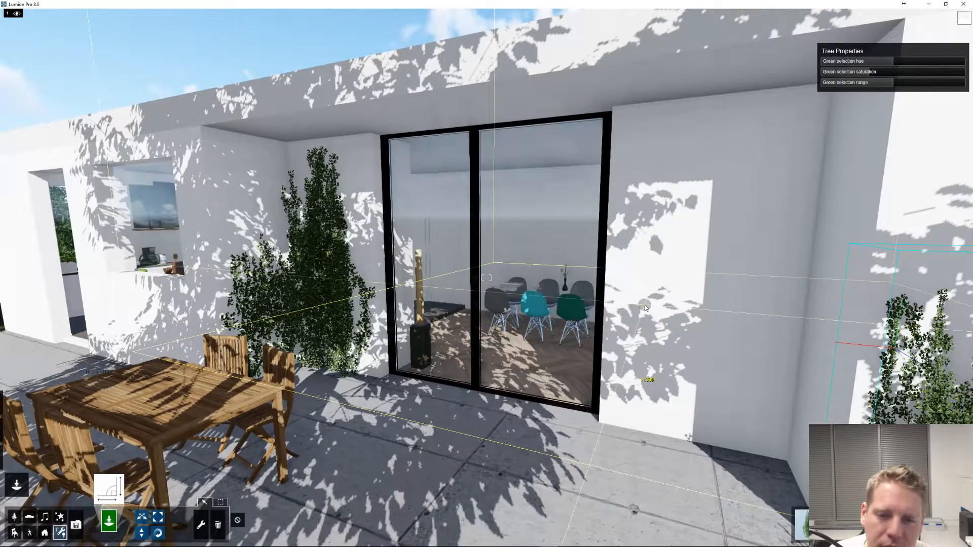
{"action": "scroll", "coordinate": [645, 305], "scroll_direction": "up", "scroll_amount": 3}
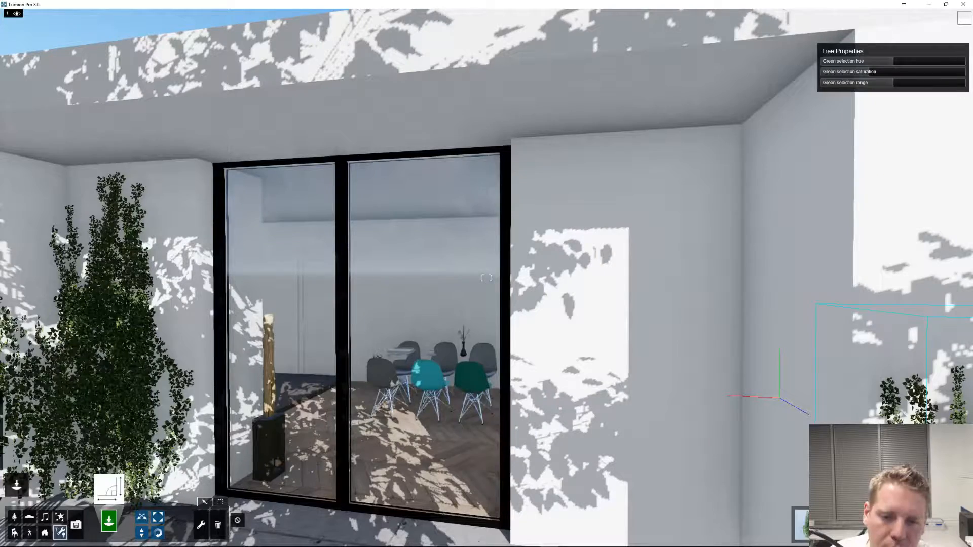
{"action": "right_click_drag", "start_coordinate": [486, 279], "coordinate": [486, 277]}
{"action": "left_click", "coordinate": [275, 425]}
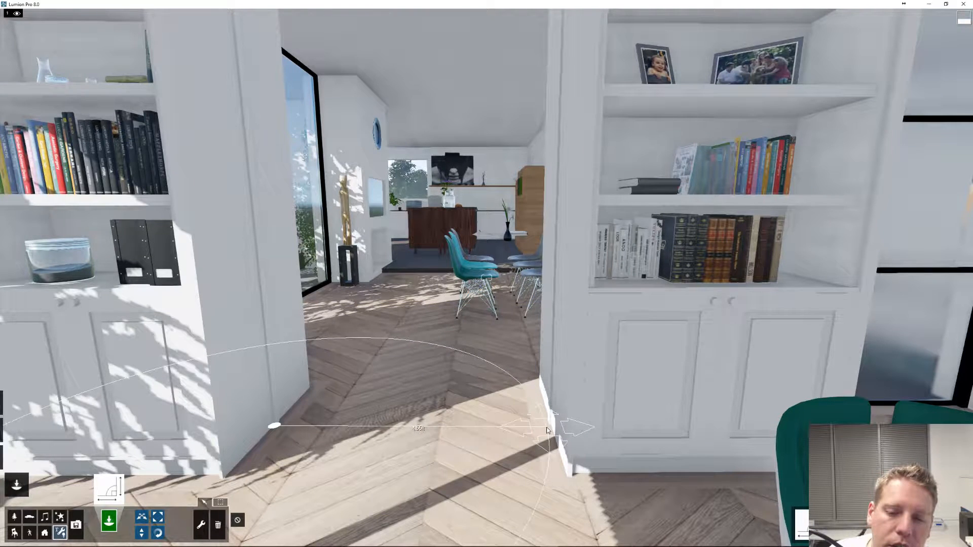
{"action": "key", "text": "Escape"}
{"action": "key", "text": "s"}
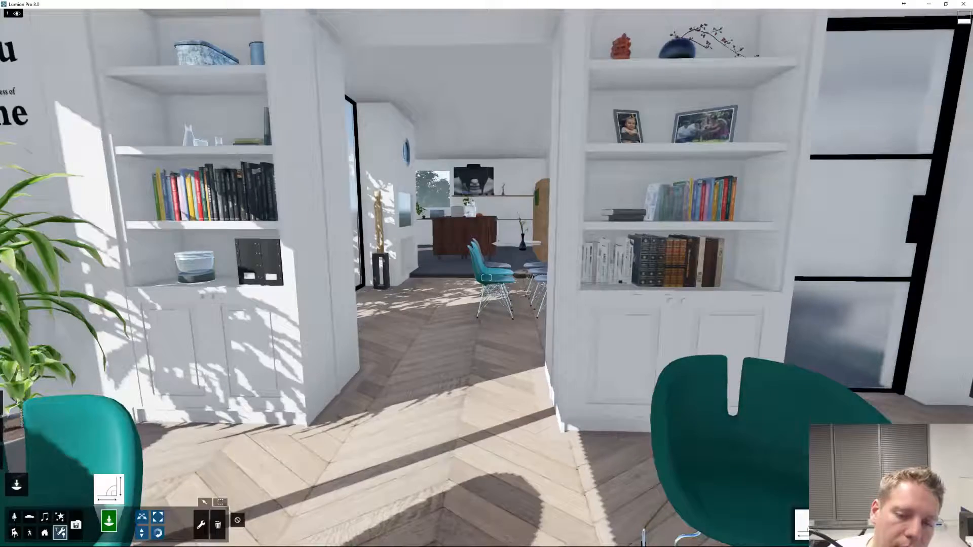
Step: Place a Grid utility across the living-room floor and rotate it to align with the room
{"action": "left_click", "coordinate": [109, 490]}
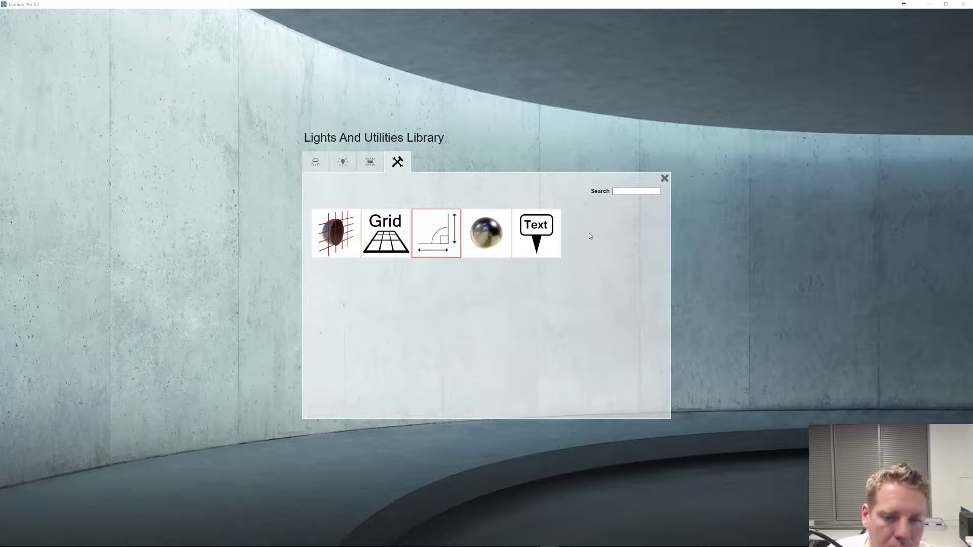
{"action": "left_click", "coordinate": [381, 237]}
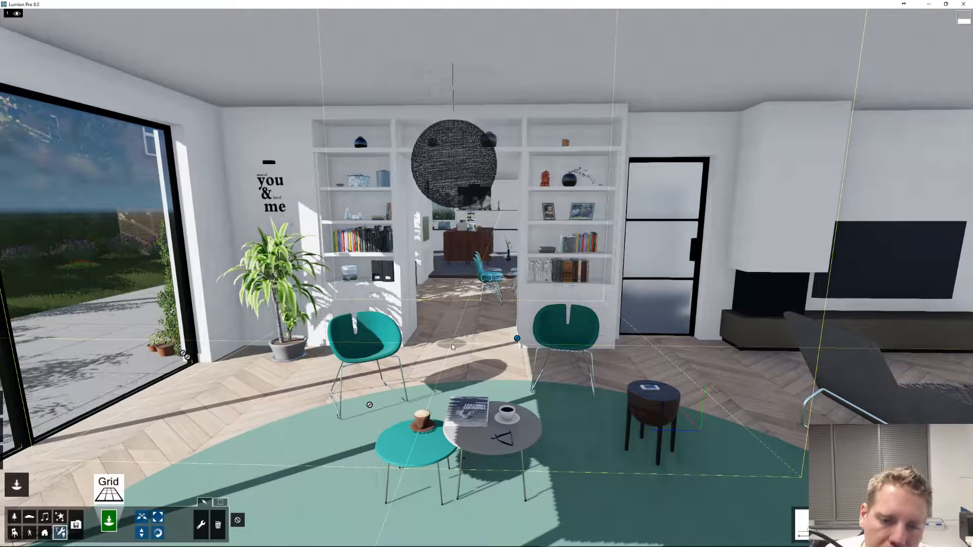
{"action": "left_click", "coordinate": [452, 344]}
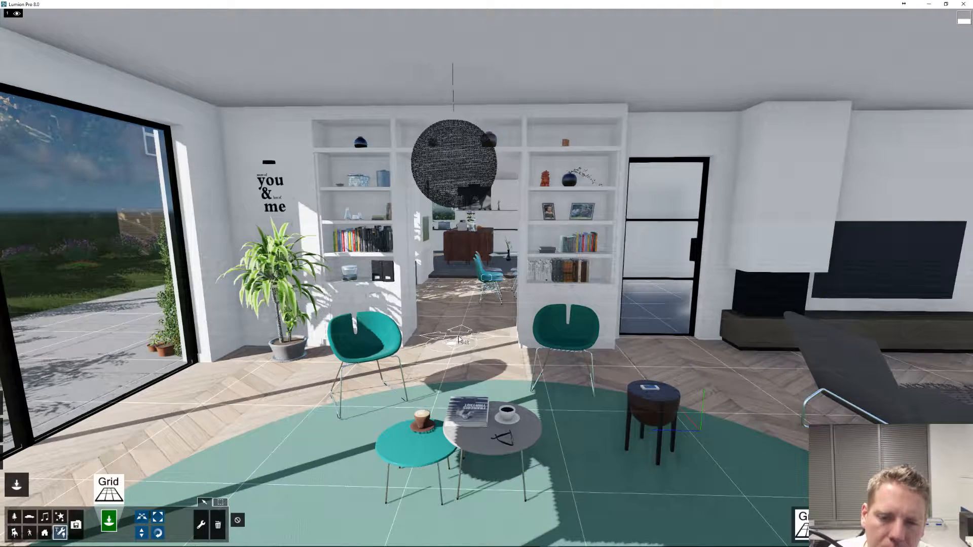
{"action": "left_click_drag", "start_coordinate": [459, 337], "coordinate": [464, 340]}
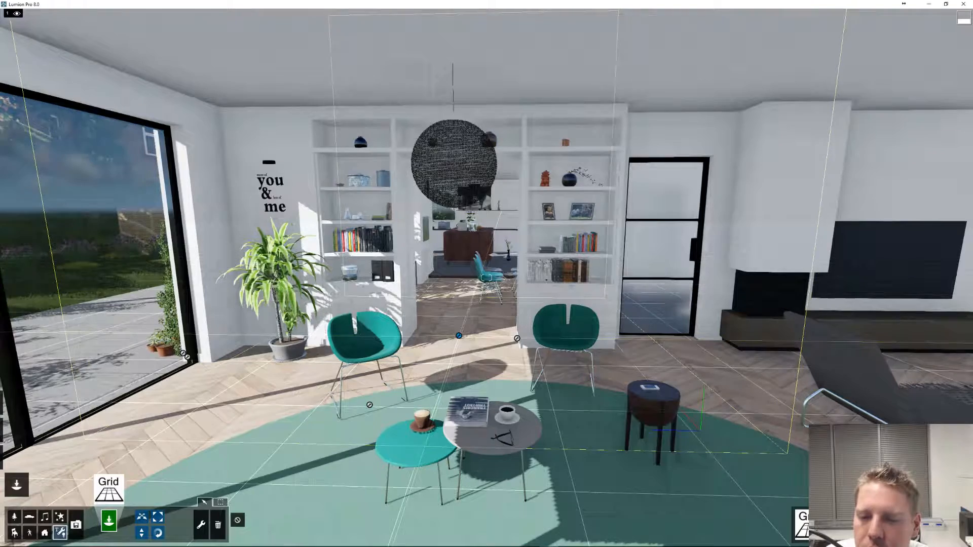
{"action": "right_click_drag", "start_coordinate": [463, 340], "coordinate": [461, 341]}
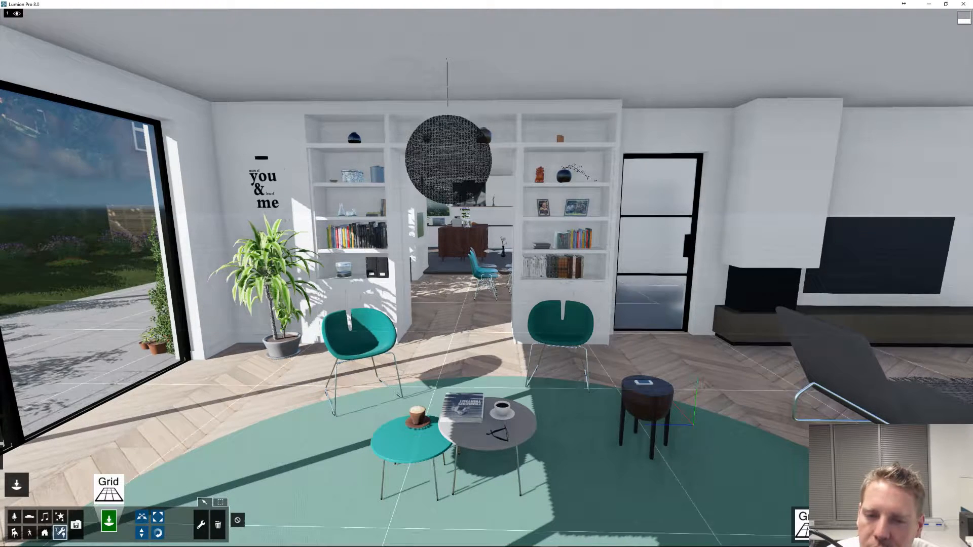
{"action": "key", "text": "shift+1"}
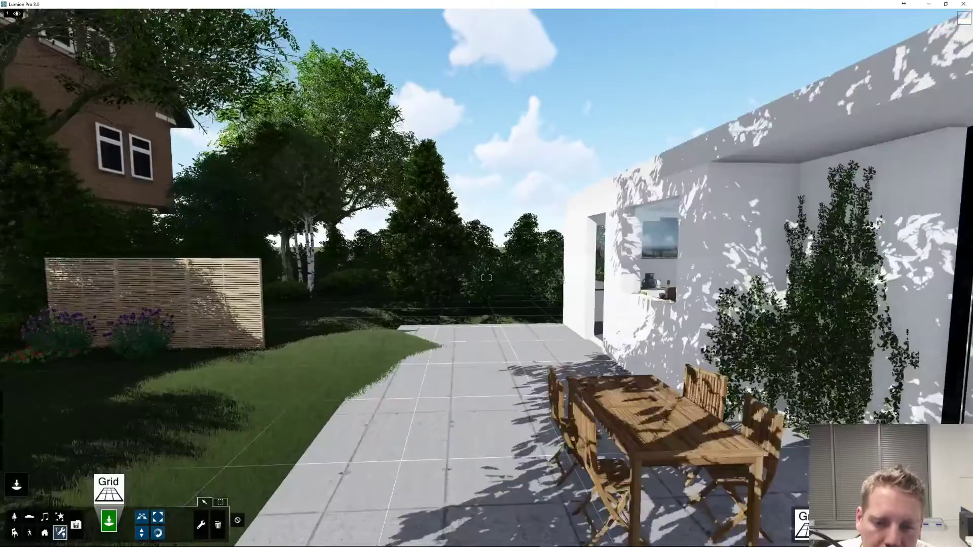
{"action": "right_click_drag", "start_coordinate": [485, 277], "coordinate": [486, 277]}
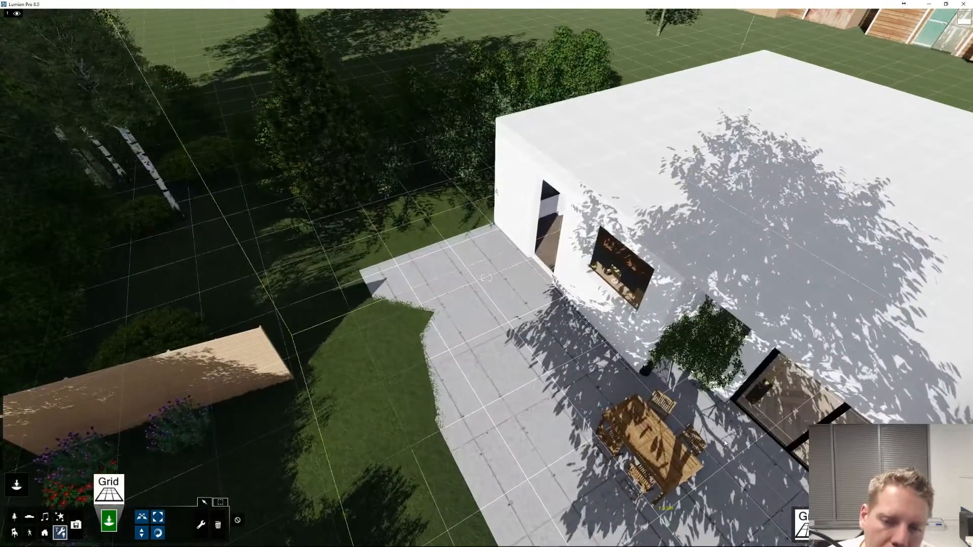
{"action": "scroll", "coordinate": [724, 441], "scroll_direction": "up", "scroll_amount": 2}
{"action": "right_click_drag", "start_coordinate": [724, 440], "coordinate": [724, 439]}
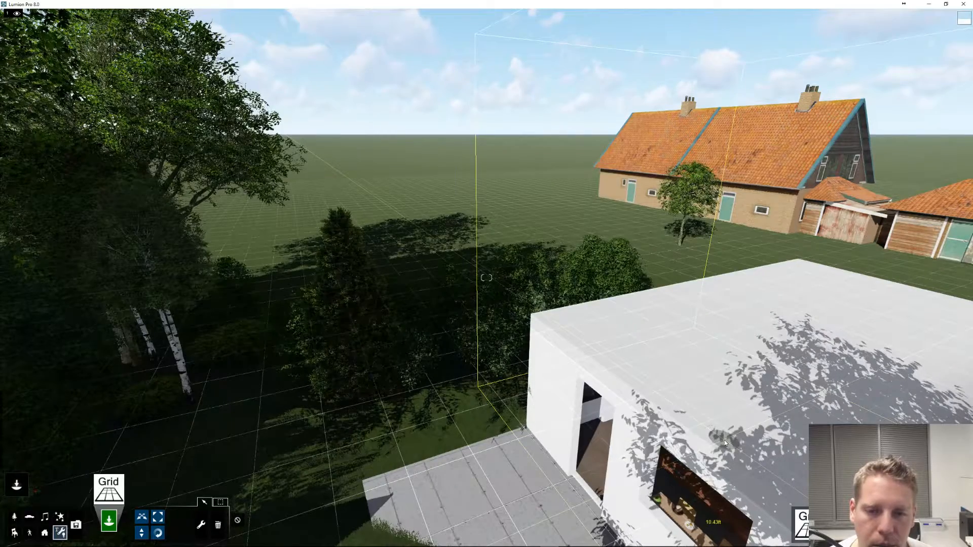
{"action": "right_click_drag", "start_coordinate": [747, 416], "coordinate": [790, 457]}
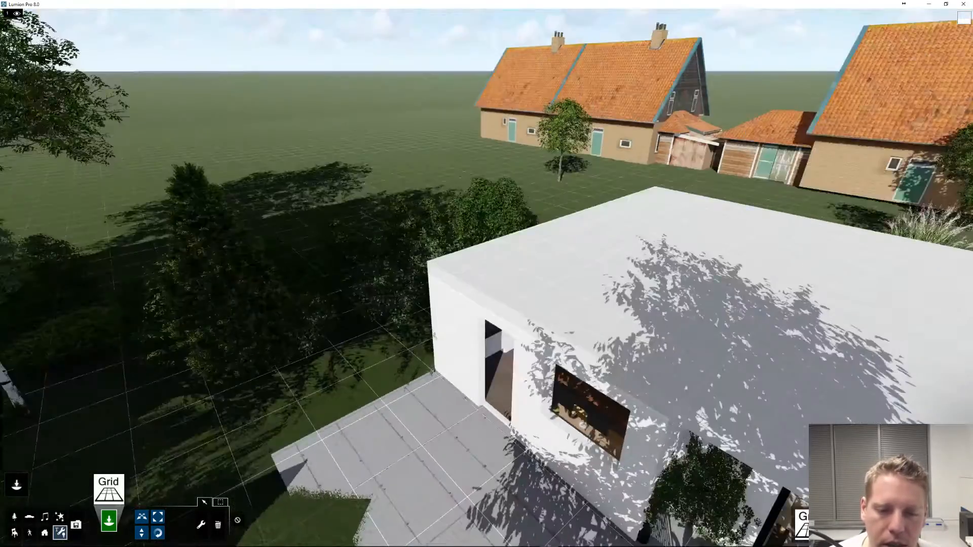
{"action": "key", "text": "w"}
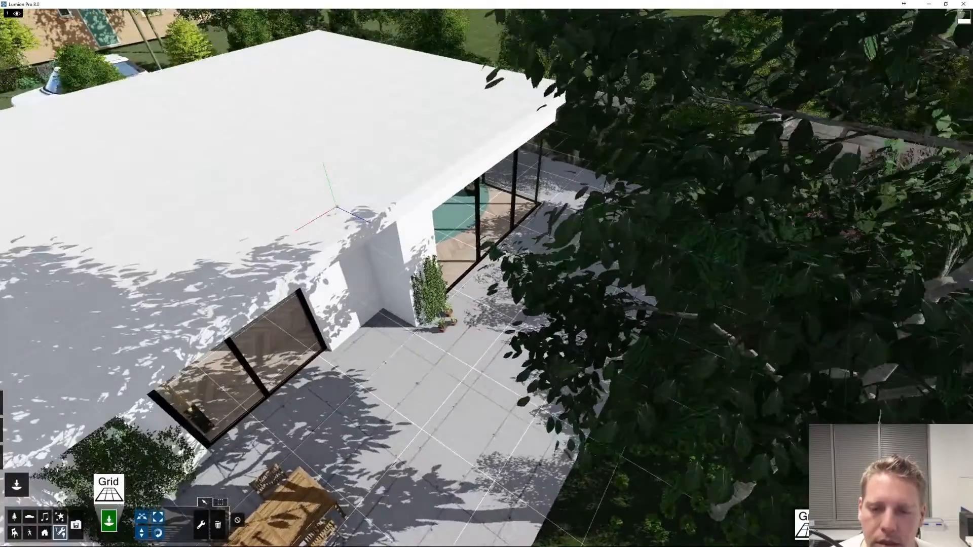
{"action": "key", "text": "w"}
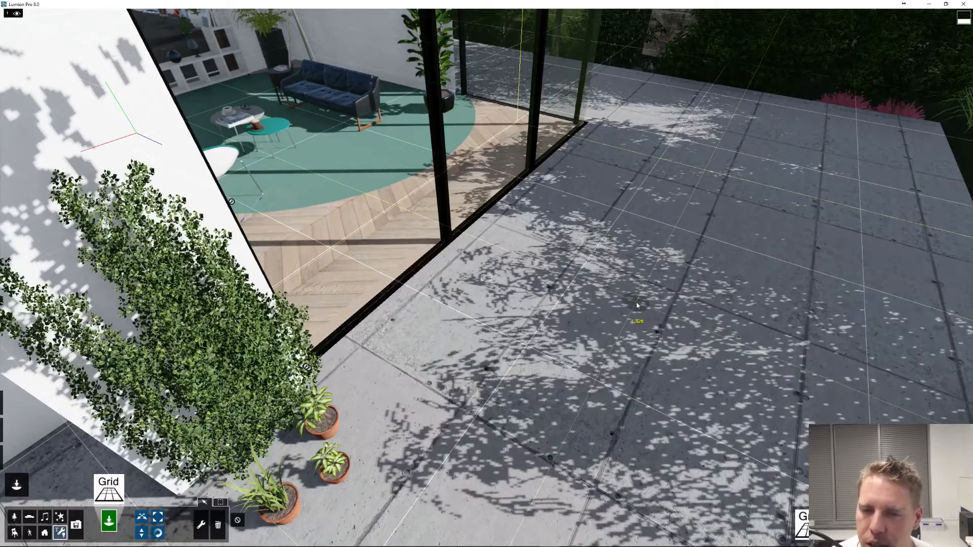
{"action": "scroll", "coordinate": [637, 304], "scroll_direction": "down", "scroll_amount": 3}
{"action": "right_click_drag", "start_coordinate": [710, 391], "coordinate": [635, 365]}
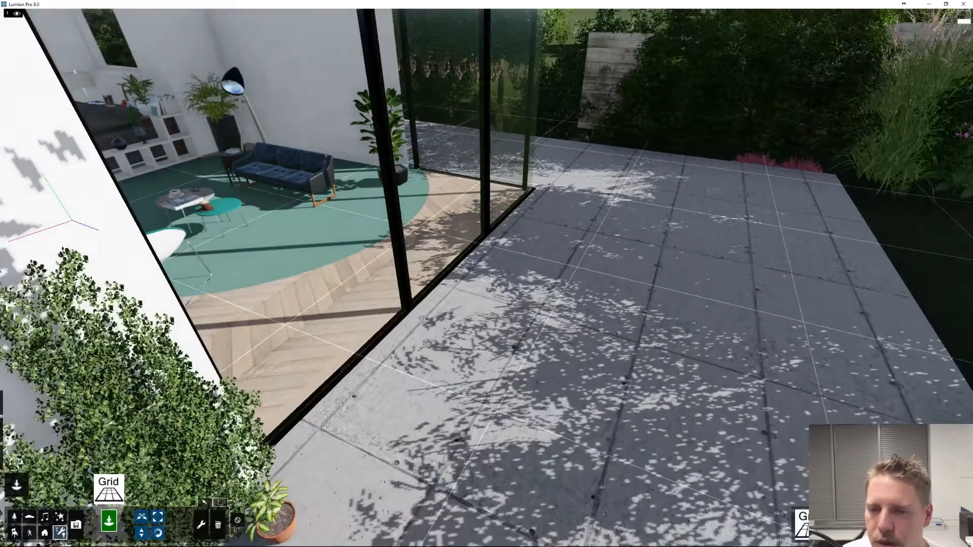
{"action": "scroll", "coordinate": [486, 278], "scroll_direction": "down", "scroll_amount": 3}
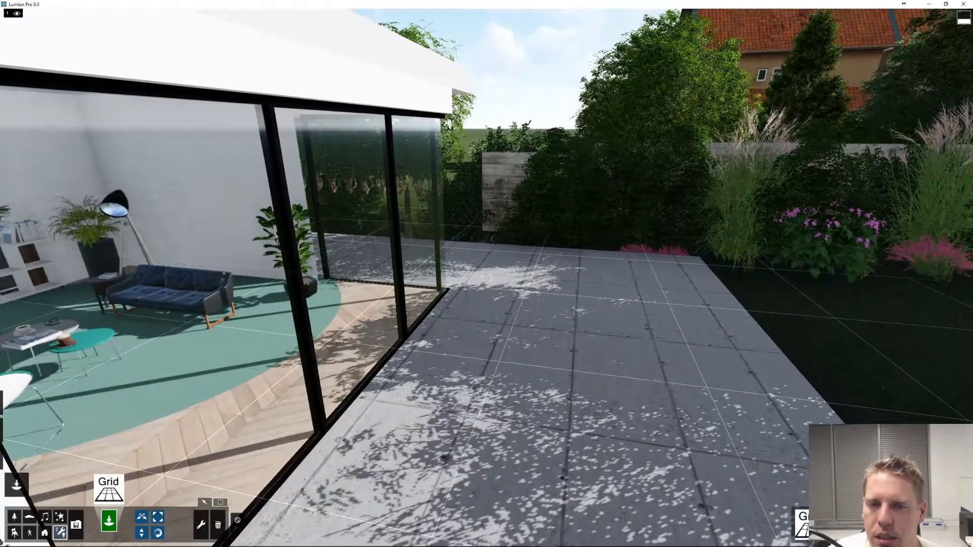